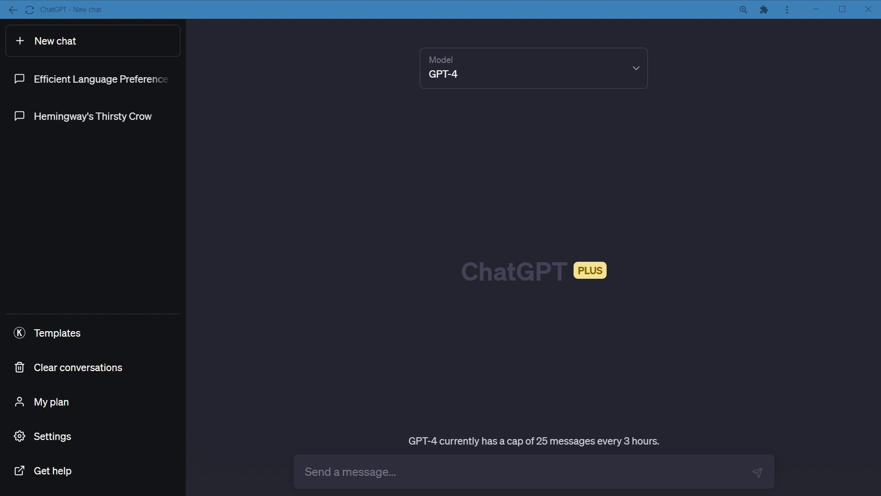
Send the pasted instruction asking ChatGPT to reply in Urdu and review its Urdu acknowledgement
{"action": "left_click", "coordinate": [681, 471]}
{"action": "type", "text": "I will be asking questions in English, reply in Urdu language from now on, and keep your answers concise - limited to one sentence. Do you understand?"}
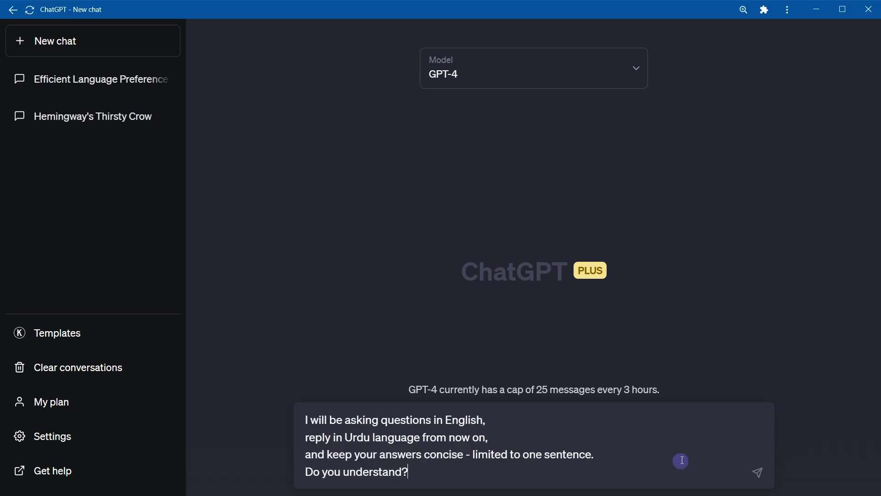
{"action": "key", "text": "ctrl+a"}
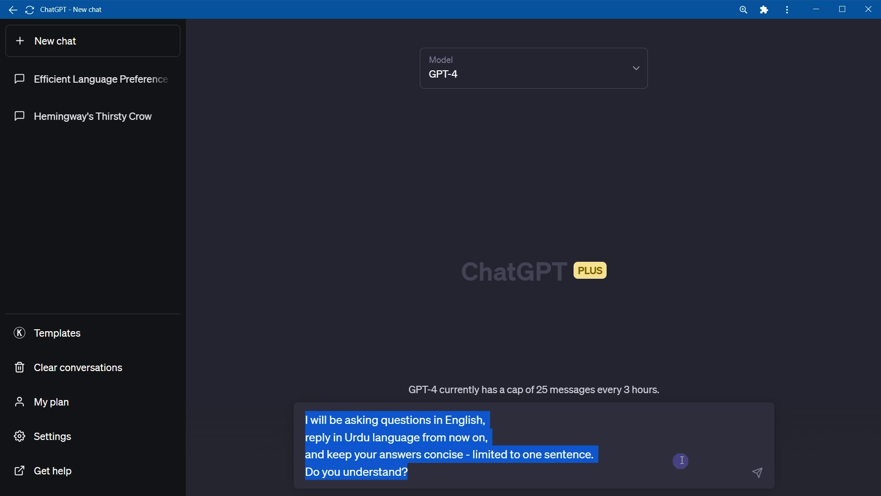
{"action": "key", "text": "Return"}
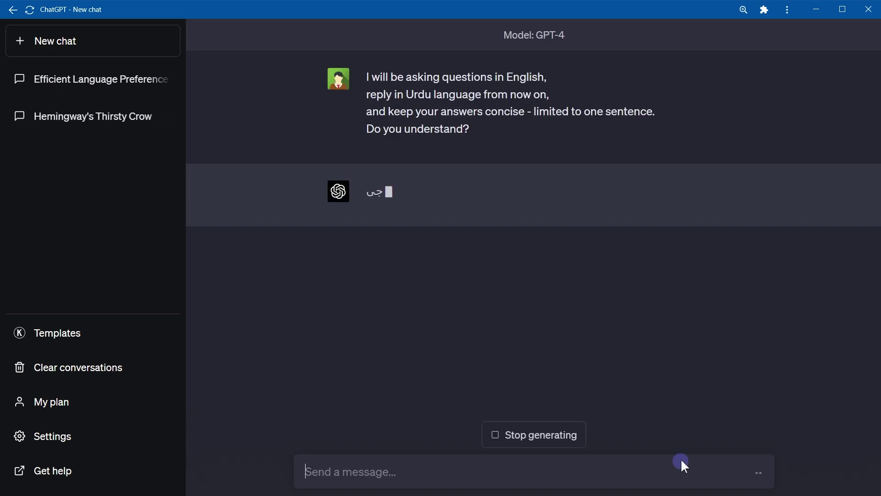
{"action": "left_click_drag", "start_coordinate": [493, 191], "coordinate": [367, 188]}
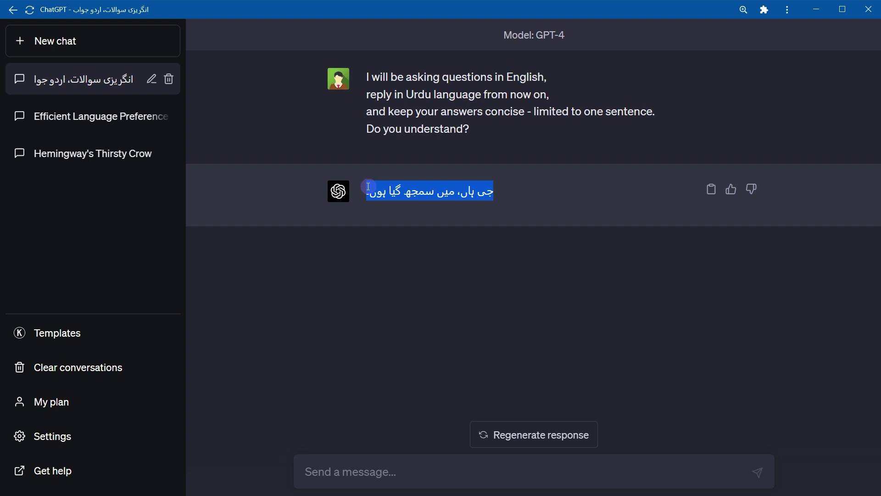
{"action": "left_click", "coordinate": [673, 470]}
{"action": "type", "text": "What is context?"}
Ask 'What is context?', 'What is gpt?' and 'Do you store this chat anywhere?' for Urdu answers
{"action": "key", "text": "Return"}
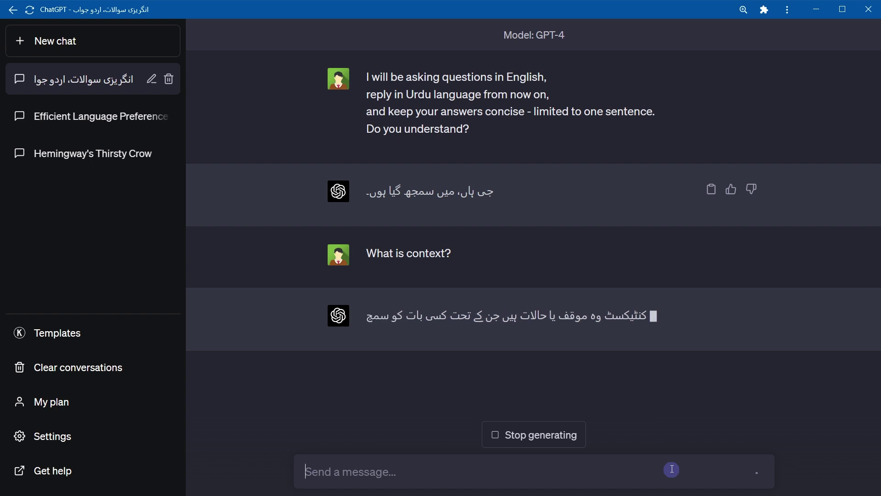
{"action": "type", "text": "What is gpt?"}
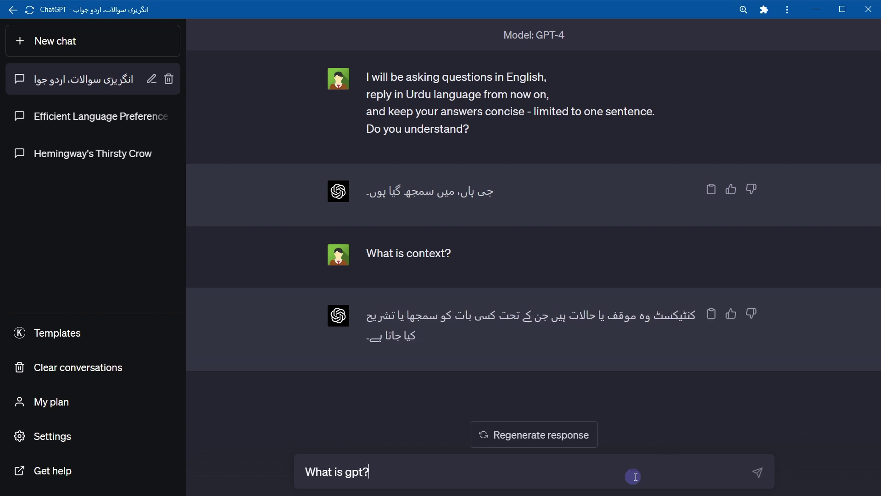
{"action": "key", "text": "Return"}
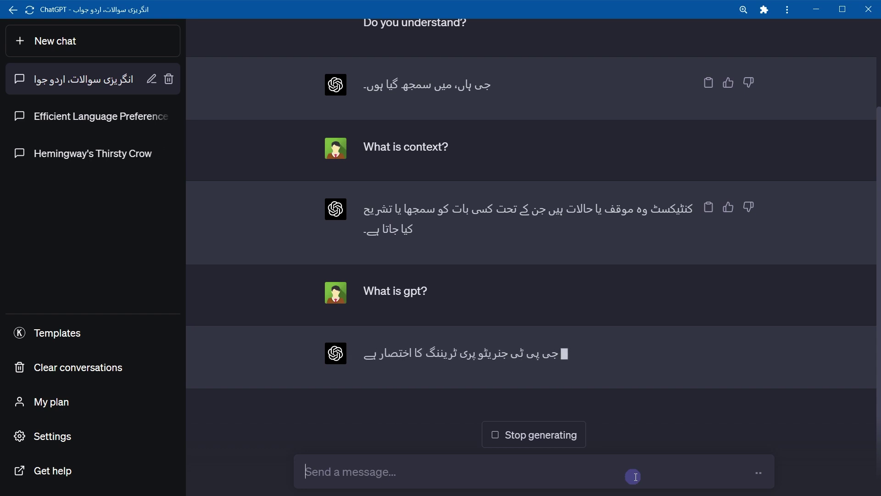
{"action": "type", "text": "Do you store this chat anywhere?"}
{"action": "key", "text": "Return"}
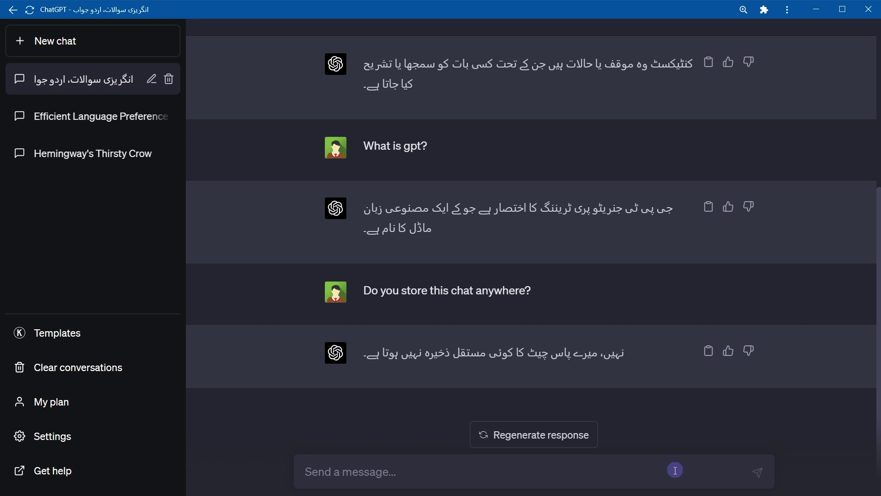
{"action": "type", "text": "move back to english replies"}
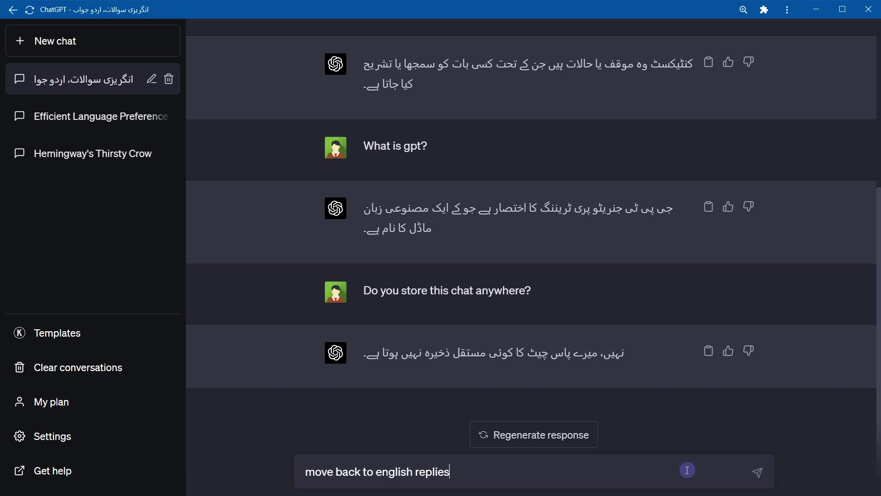
Send 'move back to english replies', then ask 'Is earth flat?' for an English answer
{"action": "key", "text": "Return"}
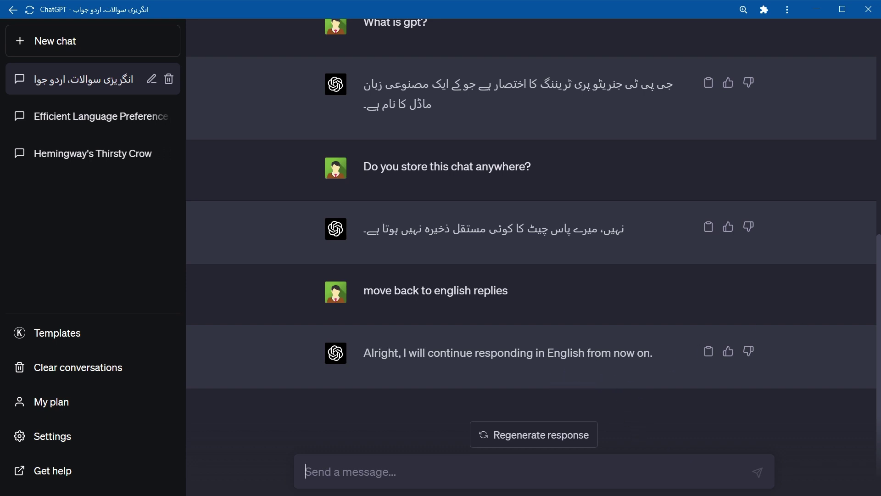
{"action": "type", "text": "Is earth flat?"}
{"action": "key", "text": "Return"}
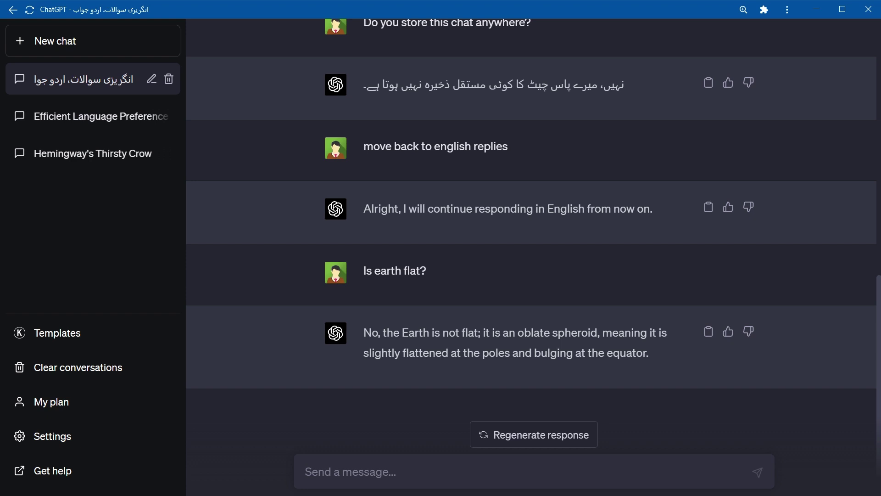
Paste the base-sentence prompt and highlight the words 'base sentence' in it
{"action": "left_click", "coordinate": [673, 462]}
{"action": "type", "text": "\"Flowers are beautiful\". This is the base sentence. I will reference this base sentence next. Do you understand?"}
{"action": "key", "text": "shift+Up"}
{"action": "key", "text": "shift+Up"}
{"action": "key", "text": "shift+Up"}
{"action": "key", "text": "shift+Up"}
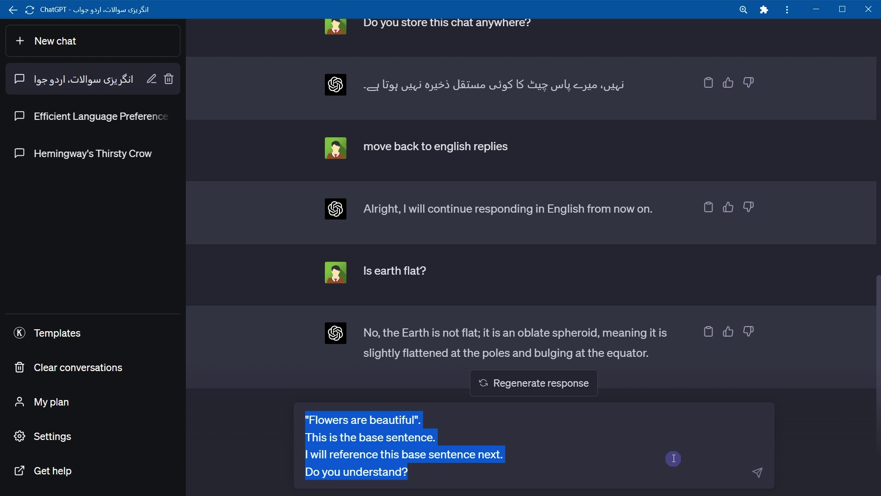
{"action": "key", "text": "Down"}
{"action": "key", "text": "End"}
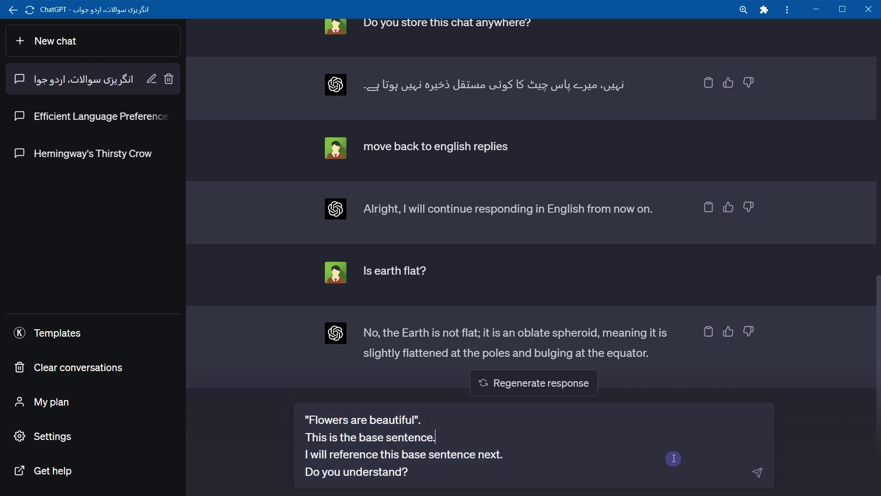
{"action": "key", "text": "Left"}
{"action": "key", "text": "ctrl+shift+Left"}
{"action": "key", "text": "ctrl+shift+Left"}
{"action": "key", "text": "ctrl+shift+Left"}
{"action": "key", "text": "ctrl+shift+Right"}
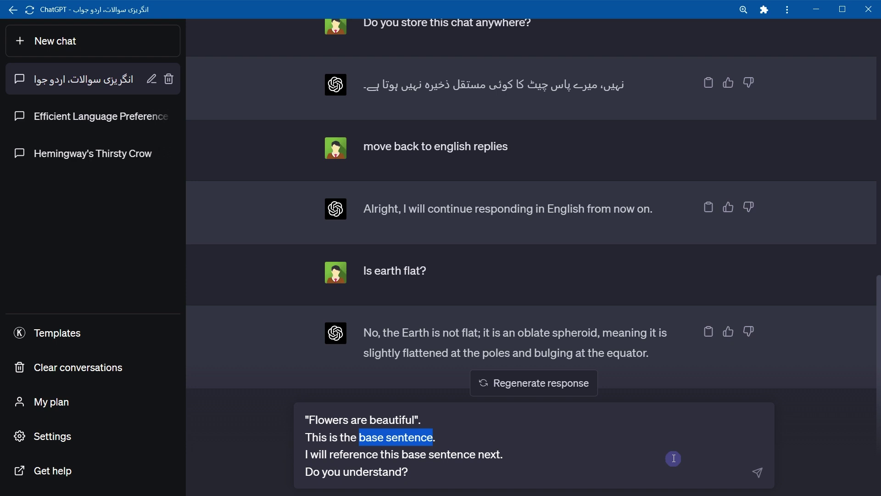
Highlight 'Flowers are beautiful' and 'Do you understand?' lines, then send the base-sentence prompt
{"action": "key", "text": "Up"}
{"action": "key", "text": "shift+End"}
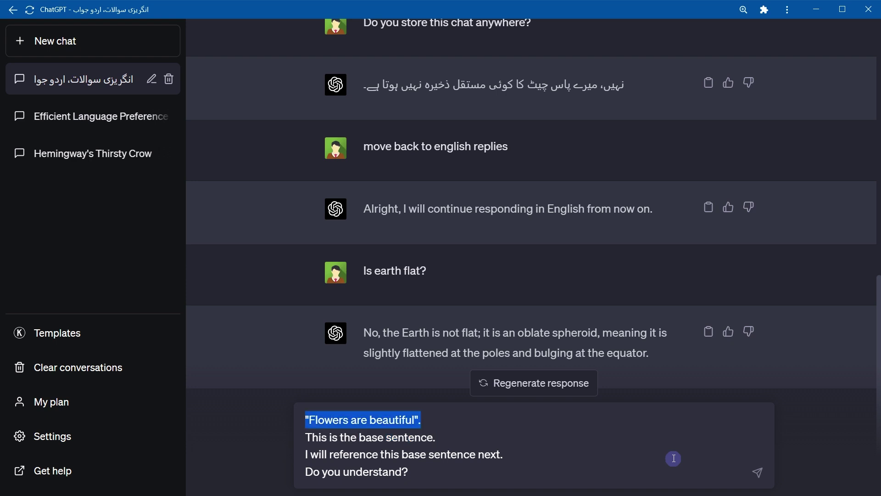
{"action": "key", "text": "Down"}
{"action": "key", "text": "Down"}
{"action": "key", "text": "shift+End"}
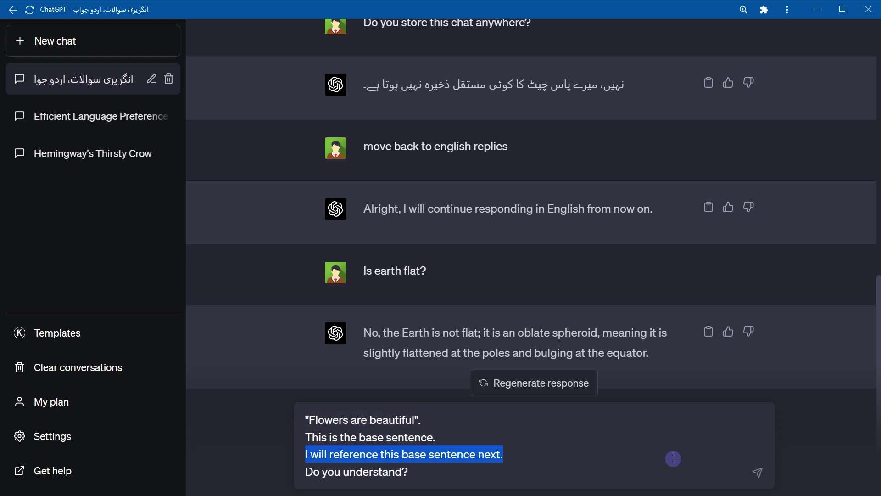
{"action": "key", "text": "shift+Down"}
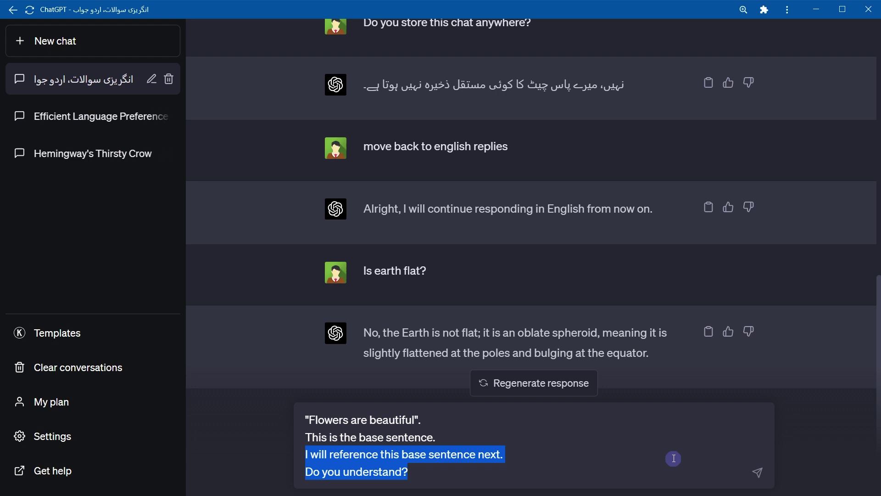
{"action": "key", "text": "Return"}
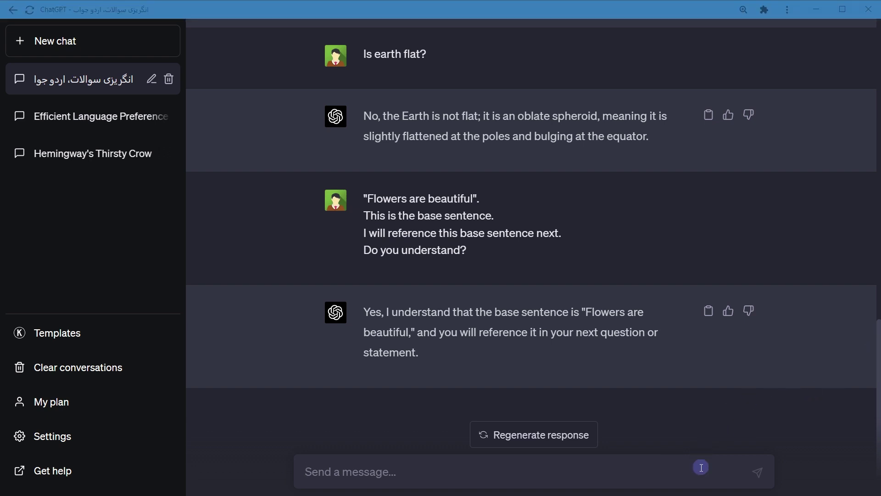
Send 'translate base sentence in italian.' and get 'I fiori sono bellissimi'
{"action": "type", "text": "translate base sentence in italian."}
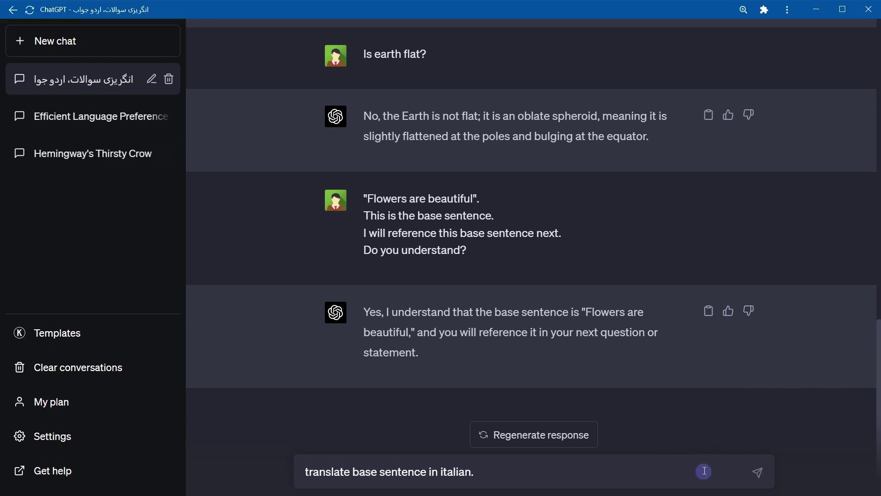
{"action": "key", "text": "Return"}
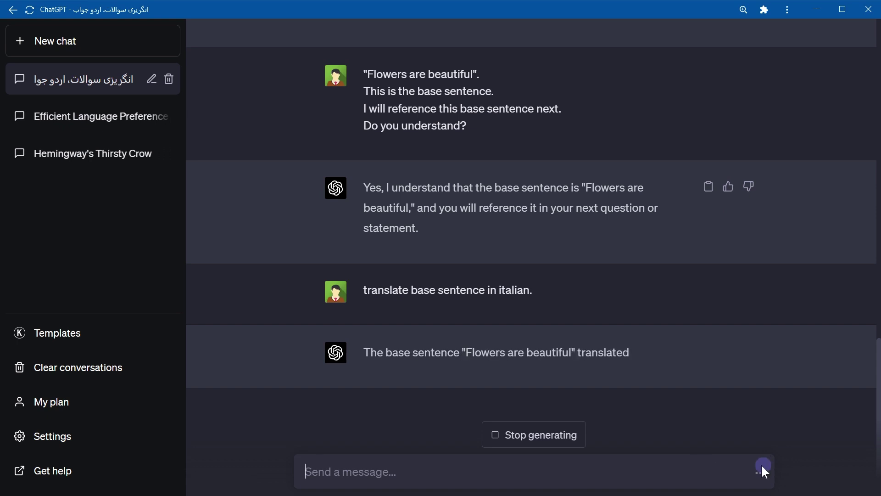
{"action": "left_click_drag", "start_coordinate": [383, 353], "coordinate": [493, 353]}
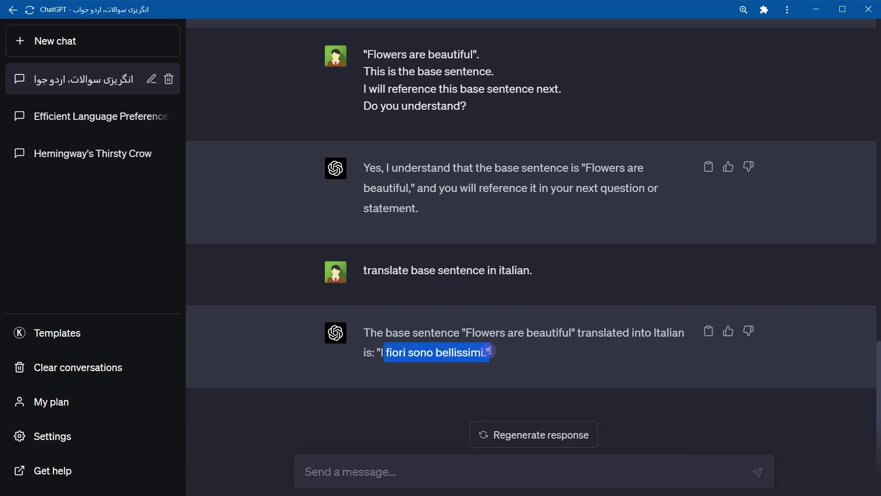
Send 'expand base sentence.' to get a longer descriptive sentence about flowers
{"action": "left_click", "coordinate": [633, 471]}
{"action": "type", "text": "expand base sentence."}
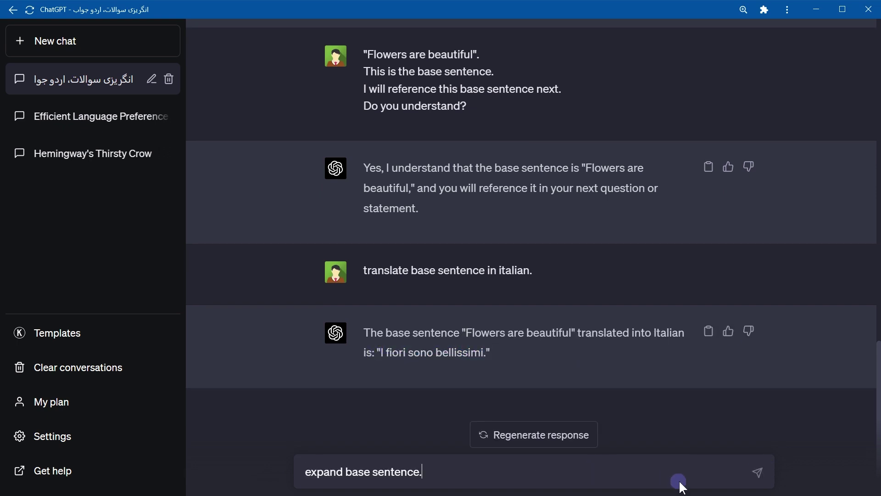
{"action": "key", "text": "Return"}
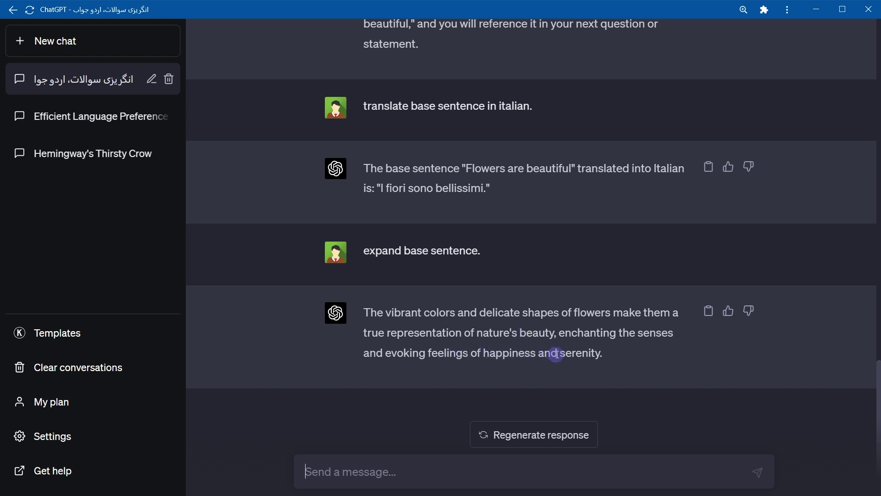
Send 'rephrase base sentence.' and get 'Flowers possess remarkable beauty.'
{"action": "left_click", "coordinate": [619, 471]}
{"action": "type", "text": "rephrase base sentence."}
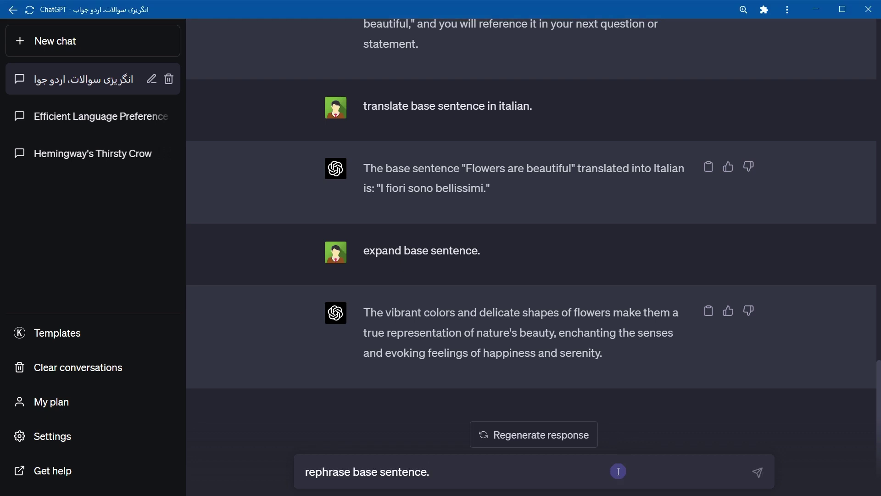
{"action": "key", "text": "Return"}
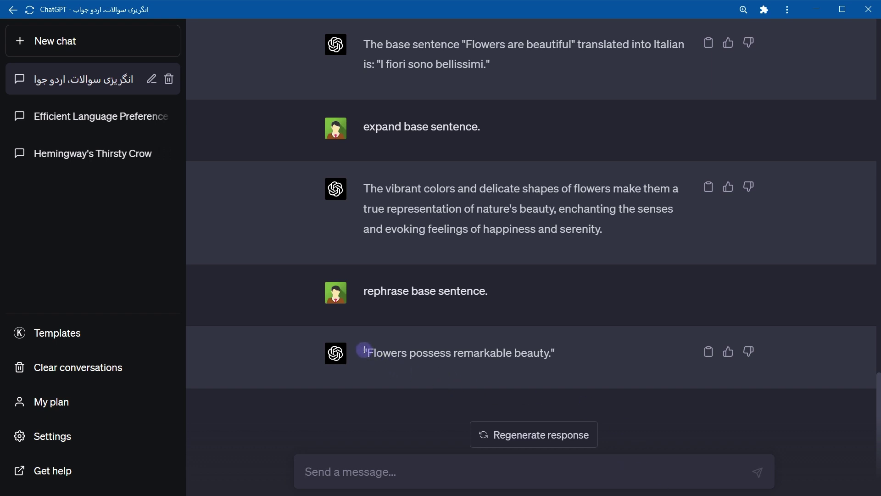
{"action": "left_click_drag", "start_coordinate": [363, 353], "coordinate": [572, 353]}
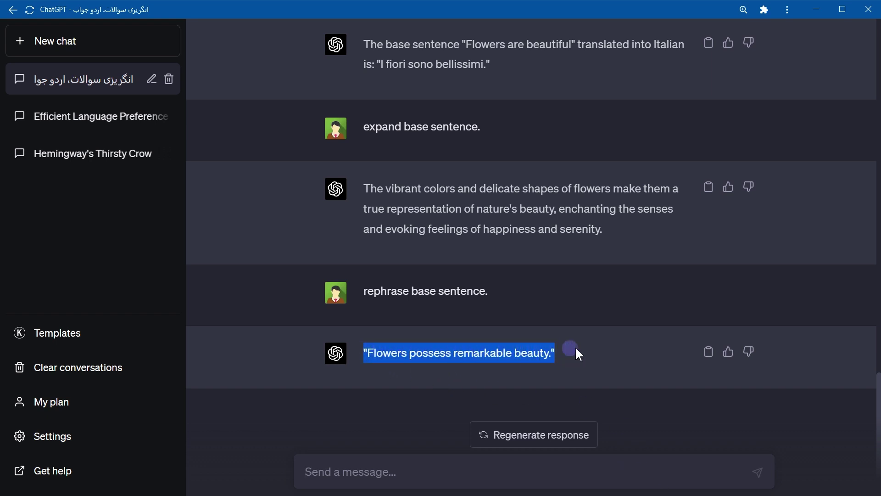